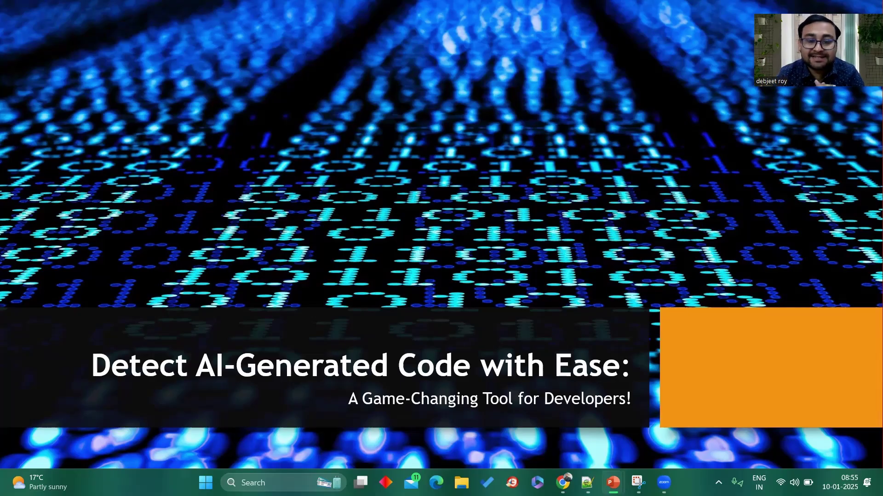
# Step: Advance the slideshow from the title slide to 'Why Detecting AI-Generated Code Matters'
pyautogui.press('Right')
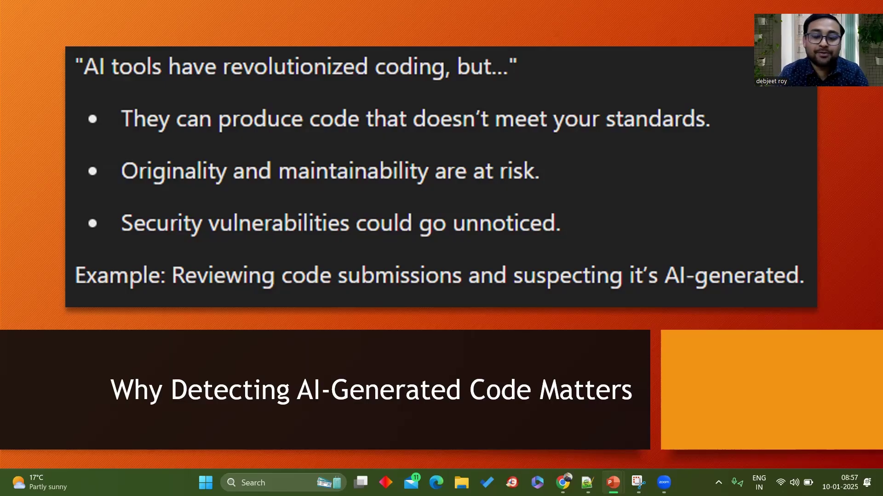
# Step: Advance the slideshow toward the 'Use Case of AI Code Detector??' slide
pyautogui.press('Right')
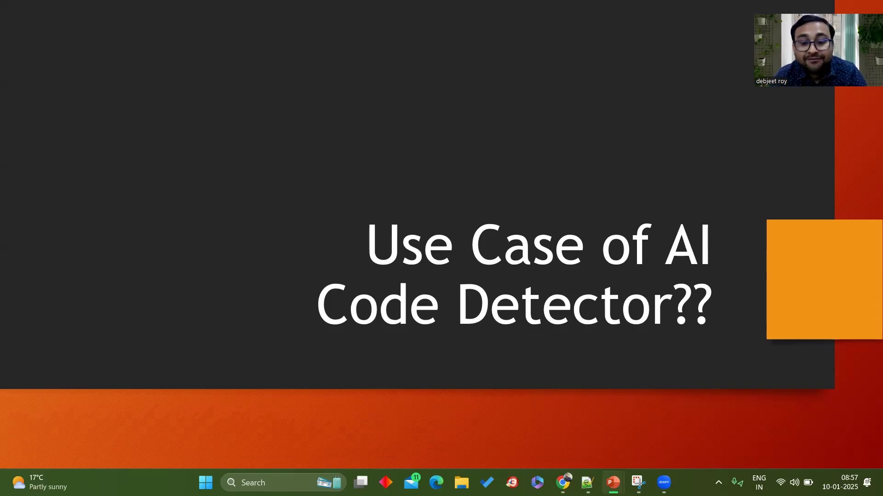
# Step: Advance past the Tool that Helps use-case slide to the Code.AIDetector.pro slide
pyautogui.press('Right')
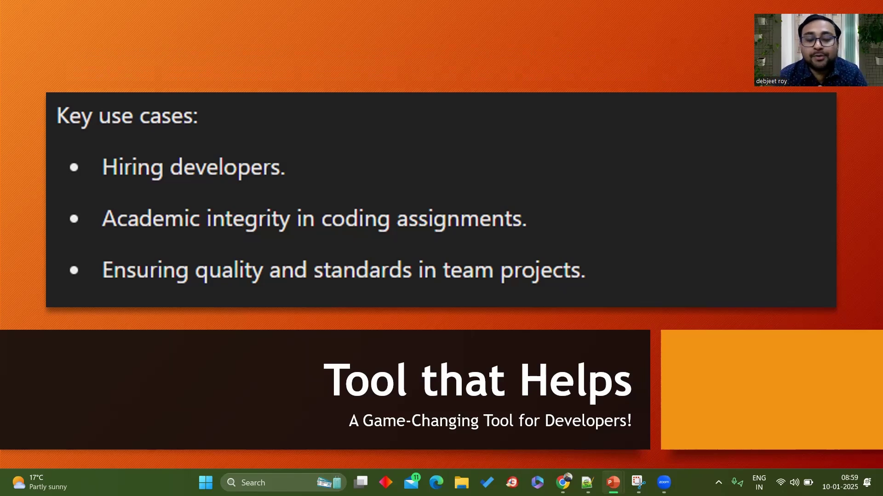
pyautogui.press('Right')
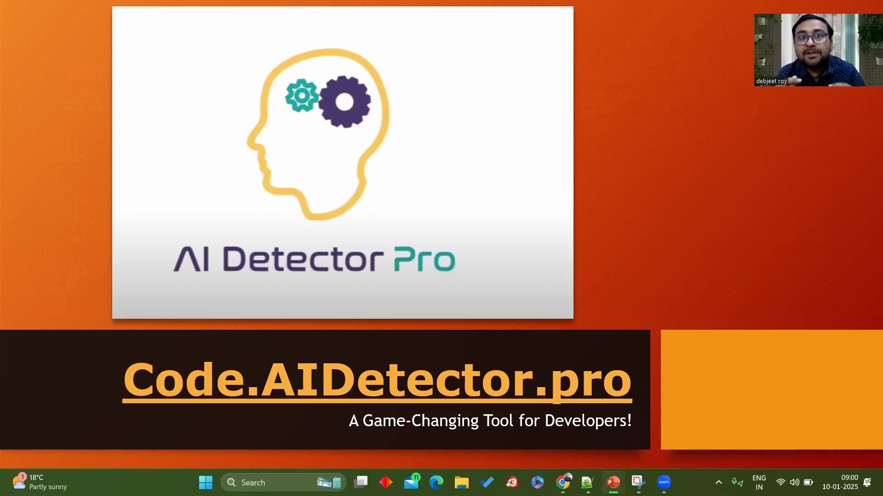
# Step: Leave the slideshow with Alt+Tab, revealing the empty AI Detector Pro Code Reports page
pyautogui.hotkey('alt', 'Tab')
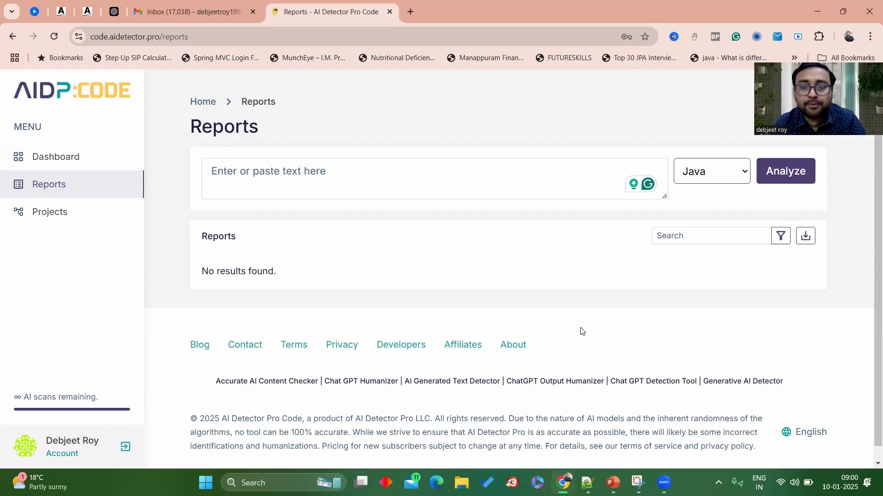
# Step: In Notepad++, select the AI-generated Java Mandelbrot code from line 3 to line 56
pyautogui.click(587, 481)
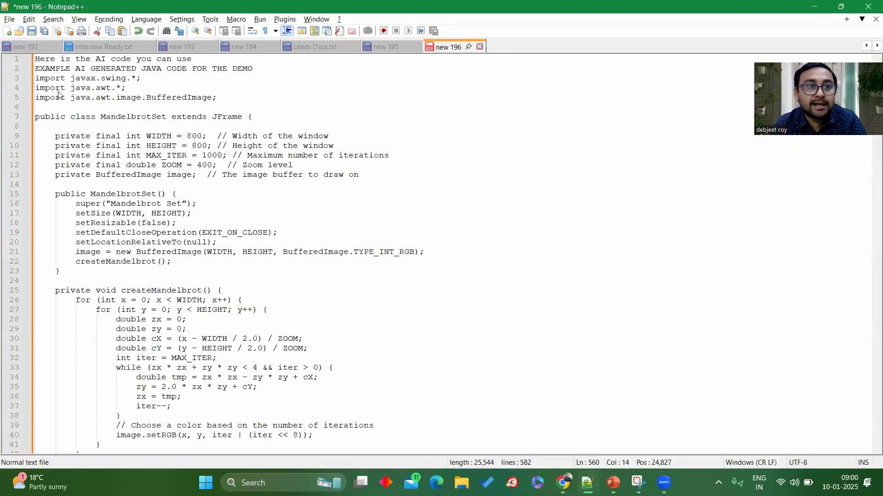
pyautogui.moveTo(36, 79)
pyautogui.mouseDown()
pyautogui.moveTo(220, 156)
pyautogui.moveTo(184, 329)
pyautogui.moveTo(129, 402)
pyautogui.moveTo(127, 476)
pyautogui.moveTo(128, 124)
pyautogui.moveTo(87, 90)
pyautogui.moveTo(45, 86)
pyautogui.mouseUp()
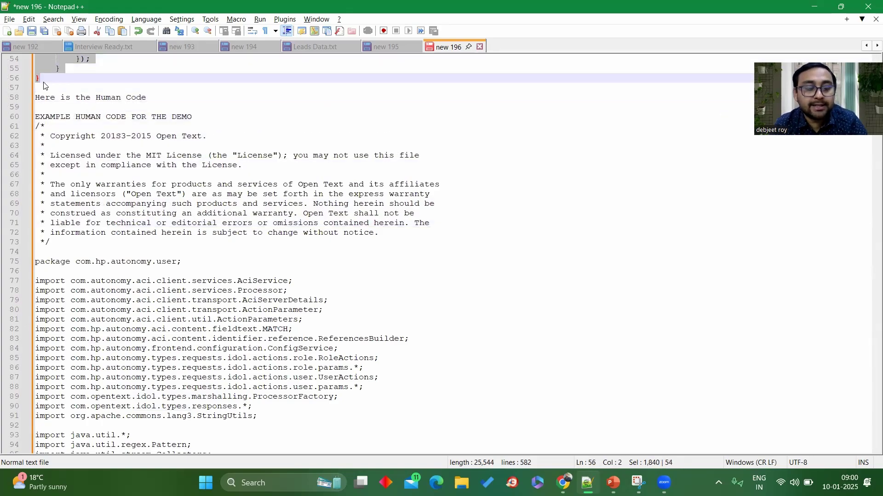
pyautogui.scroll(13, 44, 81)
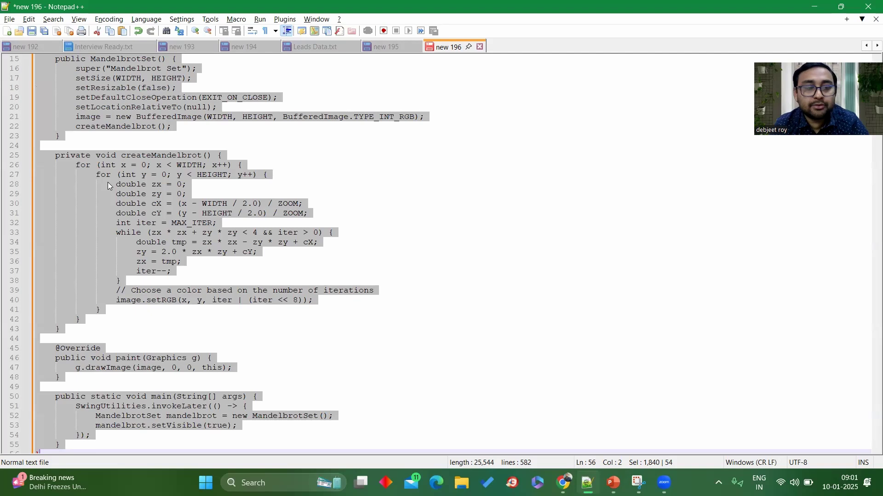
pyautogui.click(563, 482)
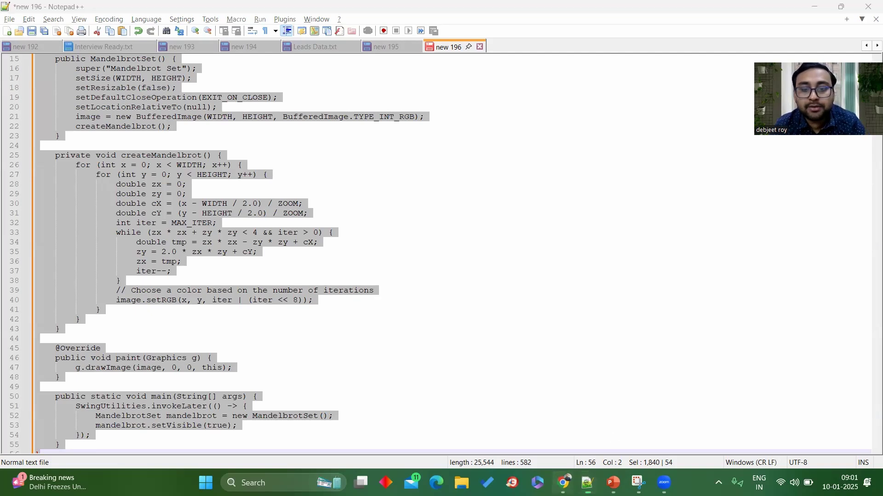
# Step: Paste the AI-generated Java code into the AI Detector Pro Code input box
pyautogui.click(462, 419)
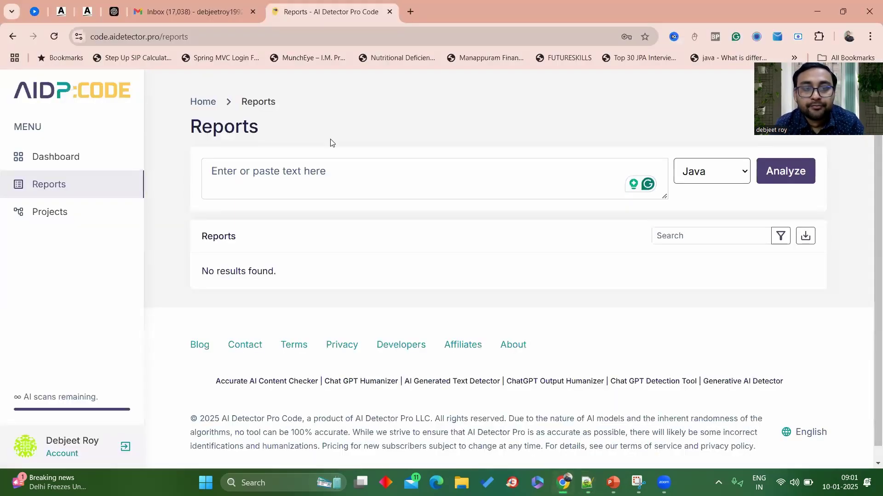
pyautogui.click(321, 166)
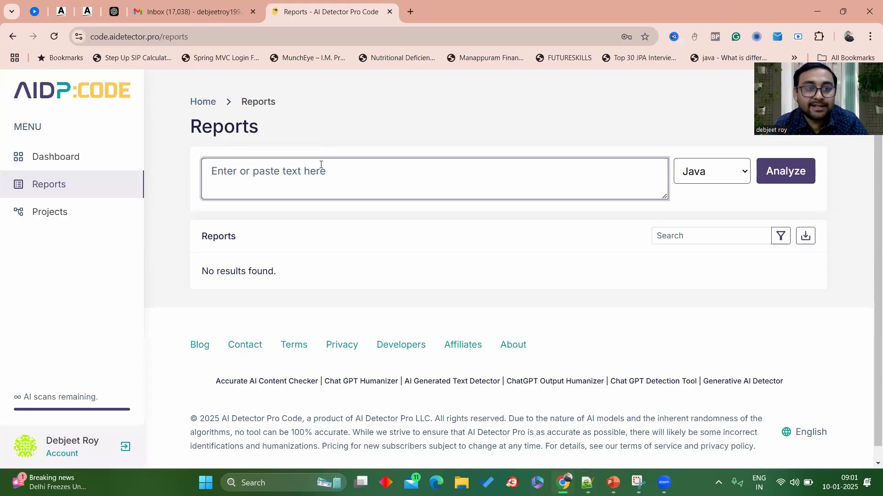
pyautogui.hotkey('ctrl', 'v')
# Step: Analyze the code as Java and open the resulting report 321, scored 98/100 Mostly AI
pyautogui.scroll(10, 322, 174)
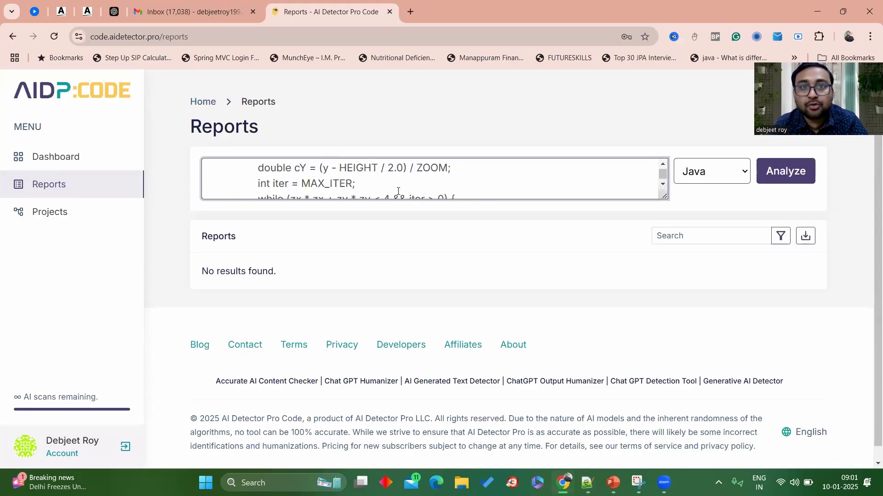
pyautogui.scroll(6, 399, 191)
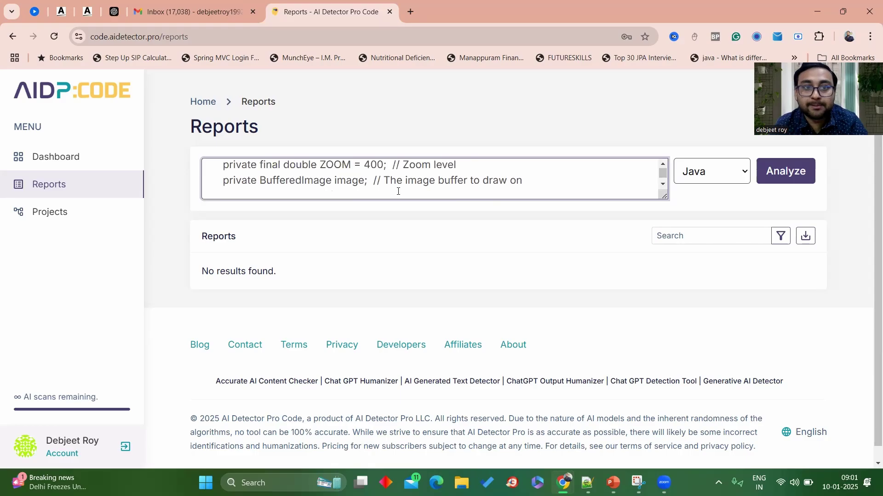
pyautogui.scroll(4, 399, 191)
pyautogui.click(771, 175)
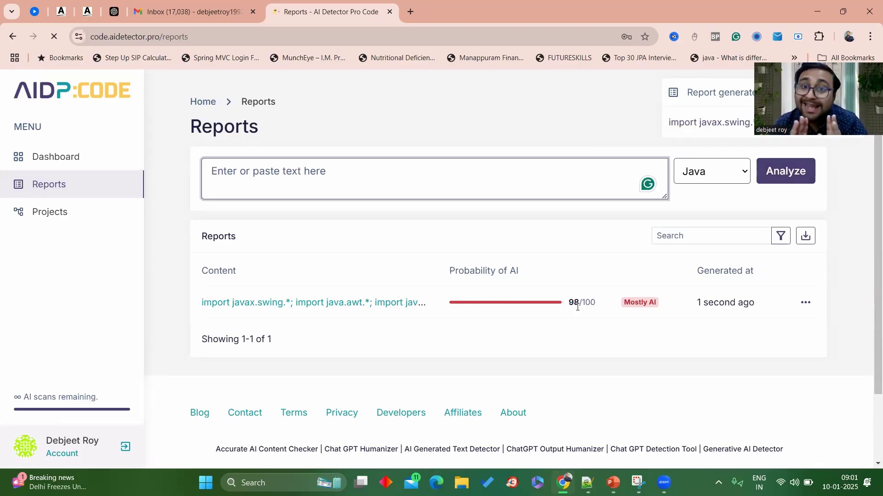
pyautogui.click(314, 305)
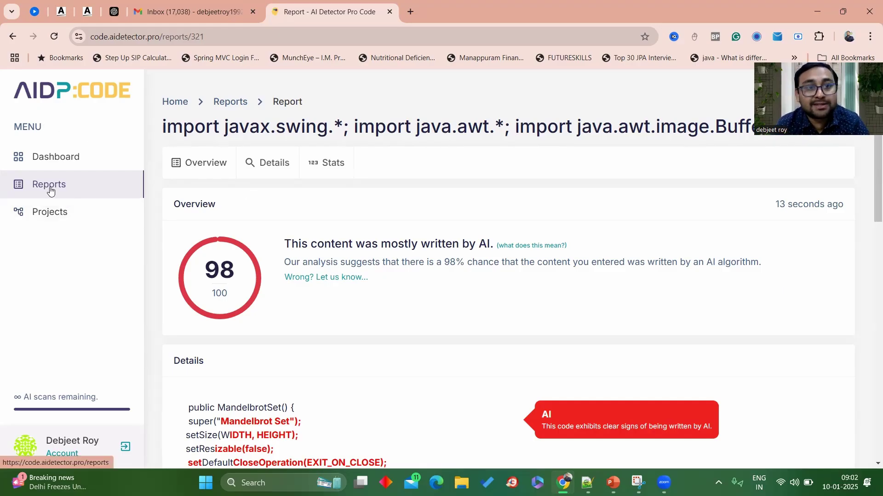
# Step: Scroll report 321 down to the Overview and Details flagging the Mandelbrot constructor and createMandelbrot
pyautogui.scroll(-1, 357, 183)
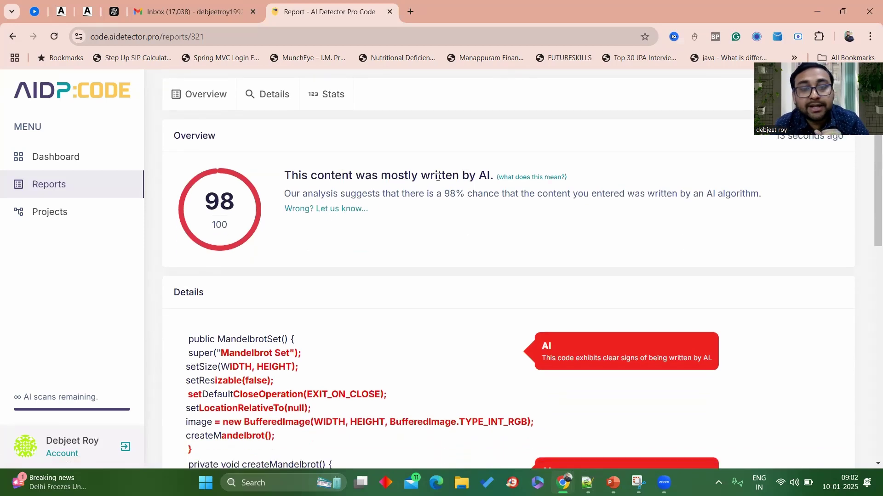
pyautogui.scroll(-1, 419, 274)
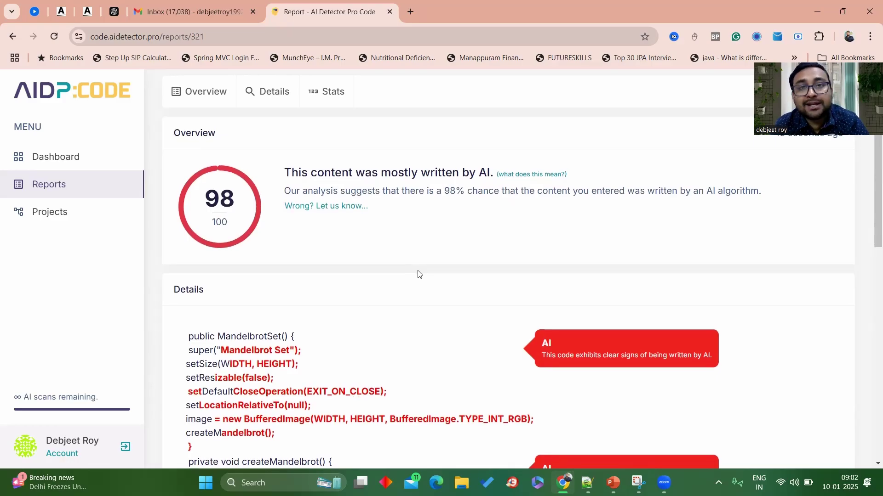
pyautogui.scroll(-1, 419, 275)
# Step: Highlight the flagged 'Mandelbrot Set' string and setDefaultCloseOperation line in the Details code
pyautogui.scroll(-3, 419, 275)
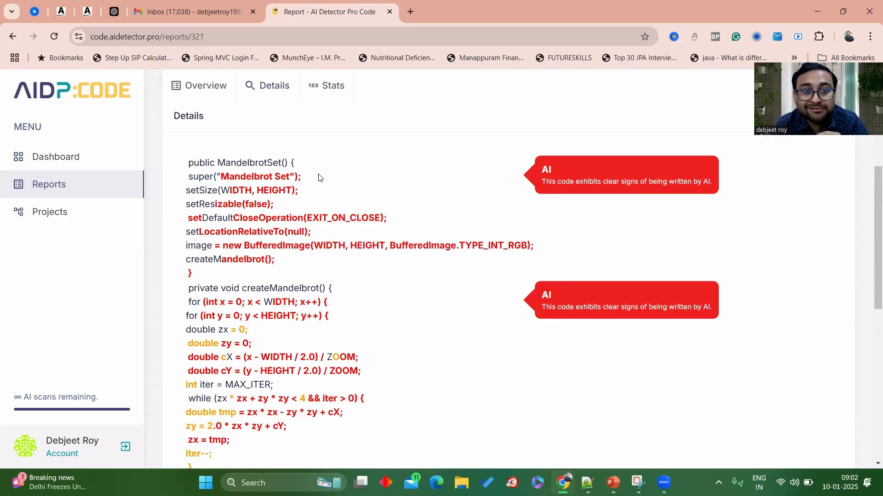
pyautogui.moveTo(222, 177); pyautogui.dragTo(291, 176)
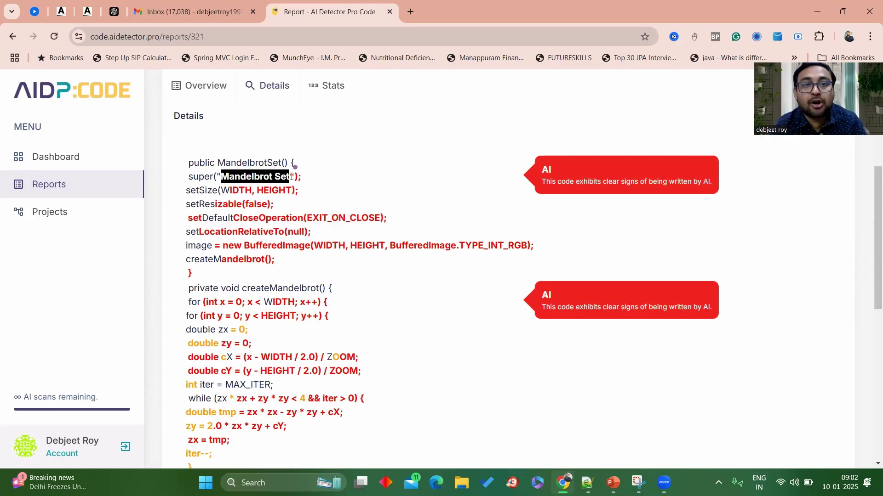
pyautogui.moveTo(384, 218); pyautogui.dragTo(249, 221)
pyautogui.click(527, 256)
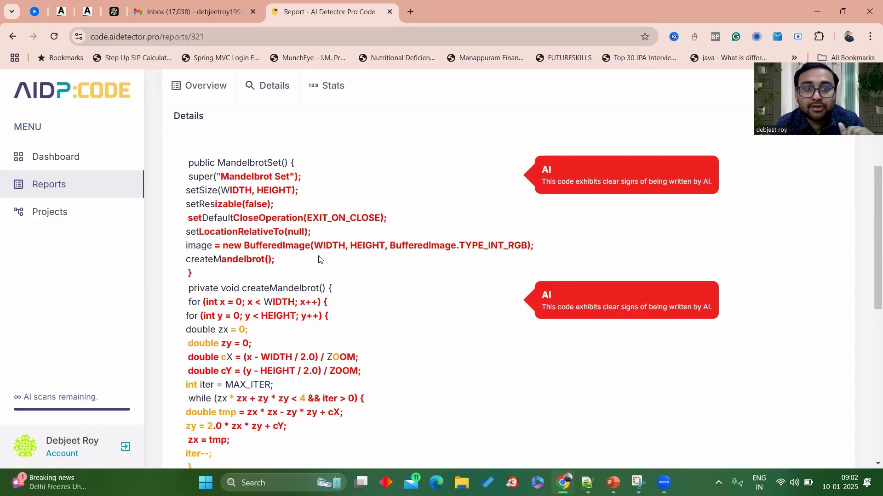
# Step: Scroll through to the 98/100 Overview score, then return to the Reports list
pyautogui.scroll(-1, 317, 257)
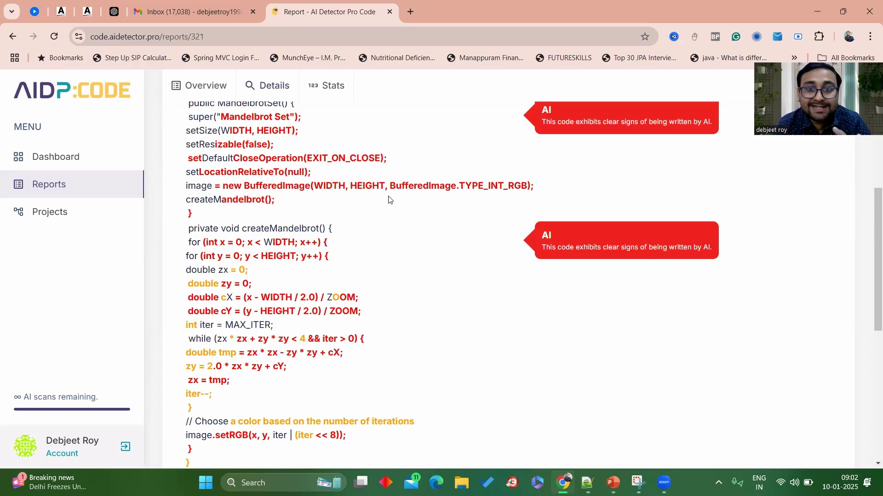
pyautogui.scroll(-6, 389, 199)
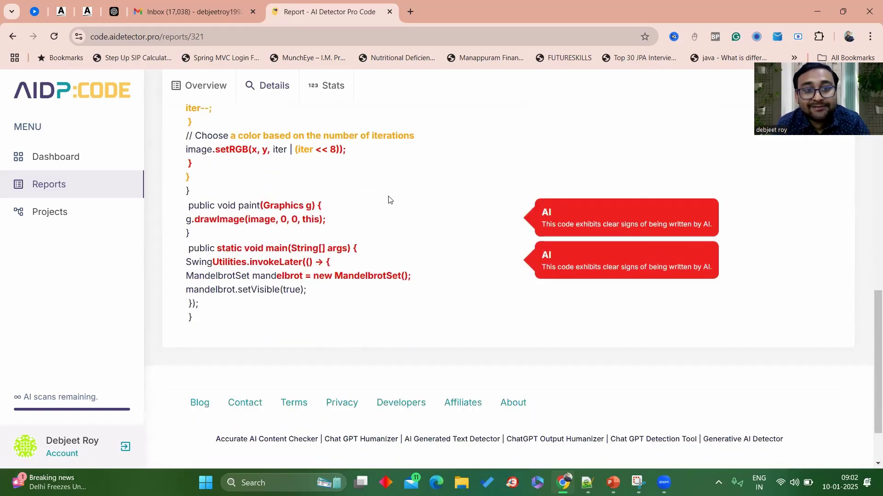
pyautogui.scroll(6, 389, 199)
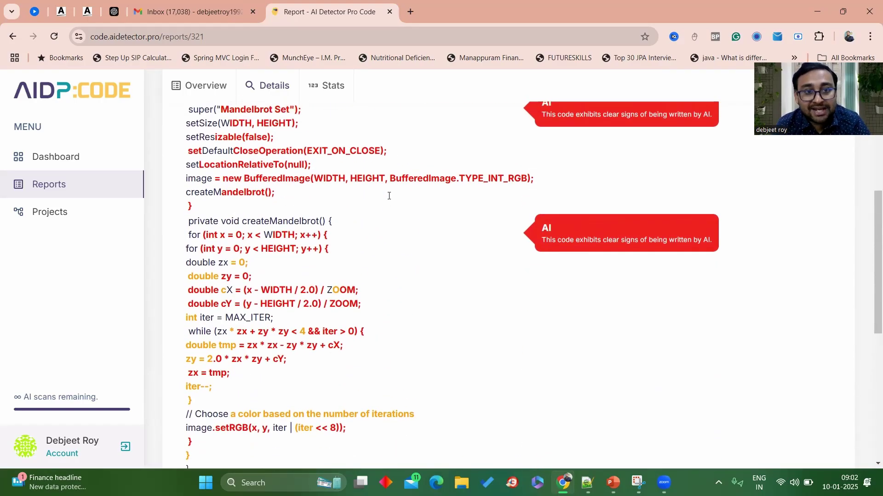
pyautogui.scroll(6, 388, 196)
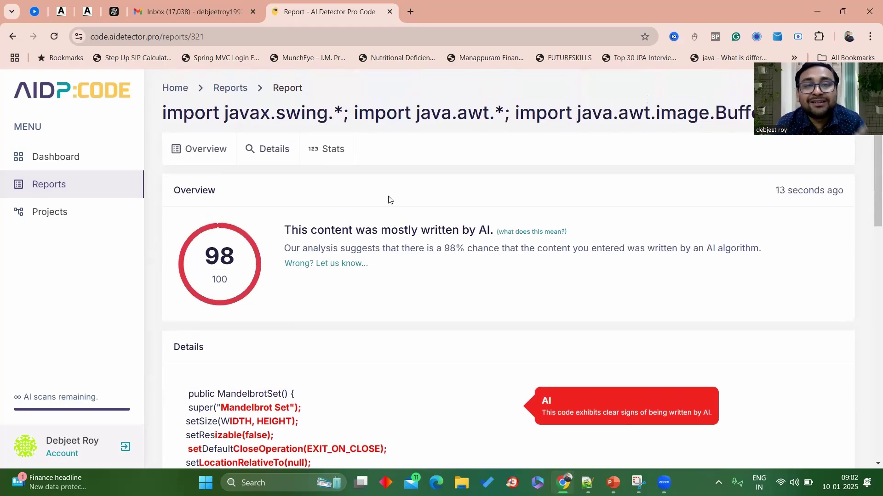
pyautogui.scroll(1, 389, 199)
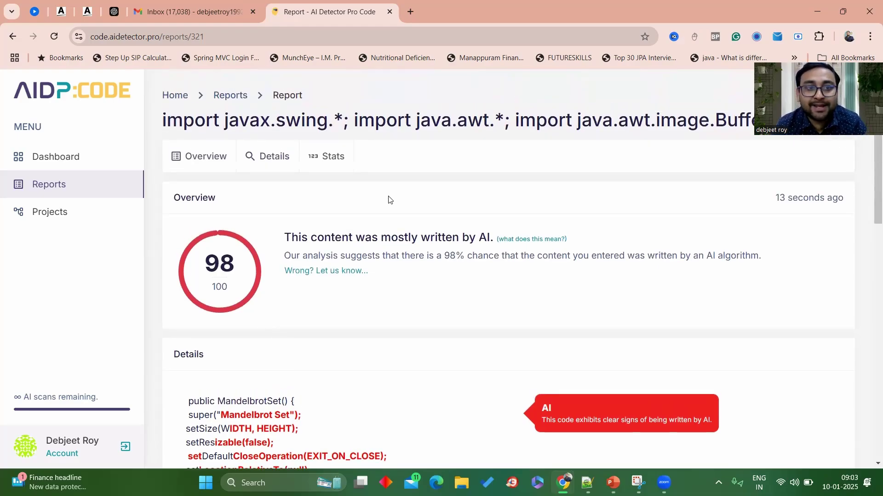
pyautogui.click(11, 38)
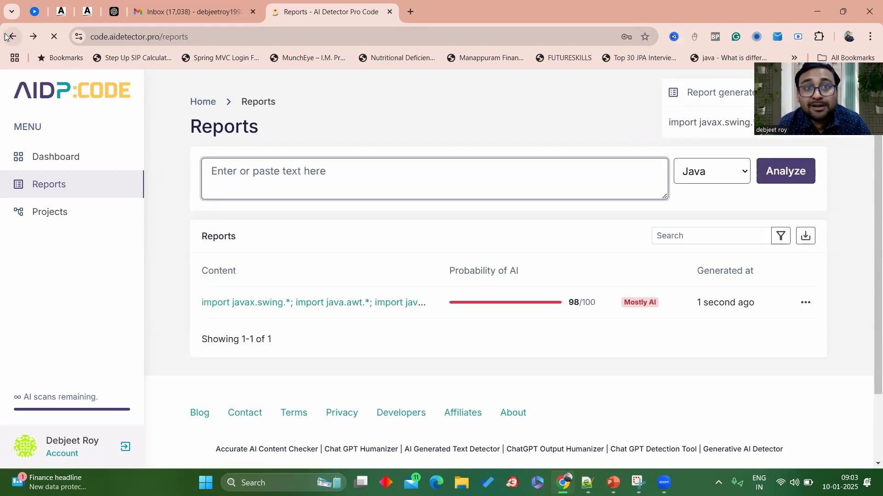
# Step: In Notepad++, select the human-written Java code from the package line on line 75 to the end
pyautogui.moveTo(563, 482)
pyautogui.click(655, 436)
pyautogui.click(291, 335)
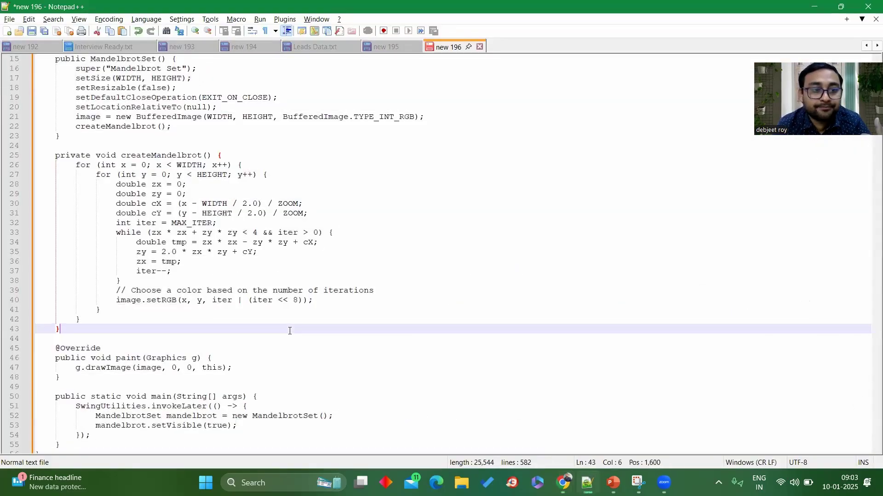
pyautogui.scroll(-12, 290, 334)
pyautogui.scroll(-1, 106, 231)
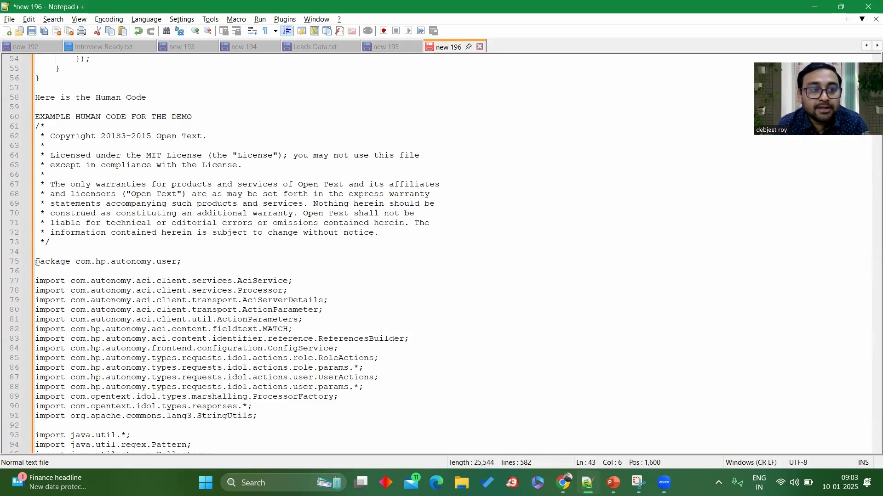
pyautogui.moveTo(36, 261); pyautogui.dragTo(44, 429)
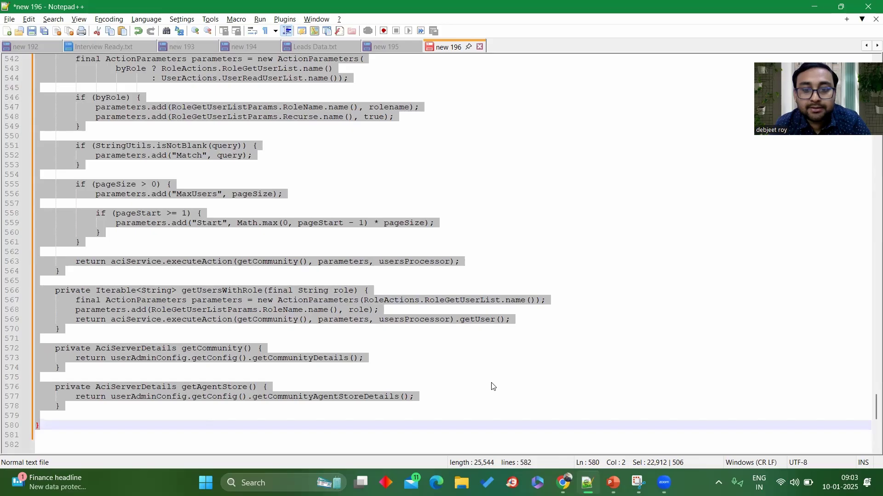
# Step: Paste the human-written Java code into the AI Detector Pro Code input box
pyautogui.moveTo(564, 483)
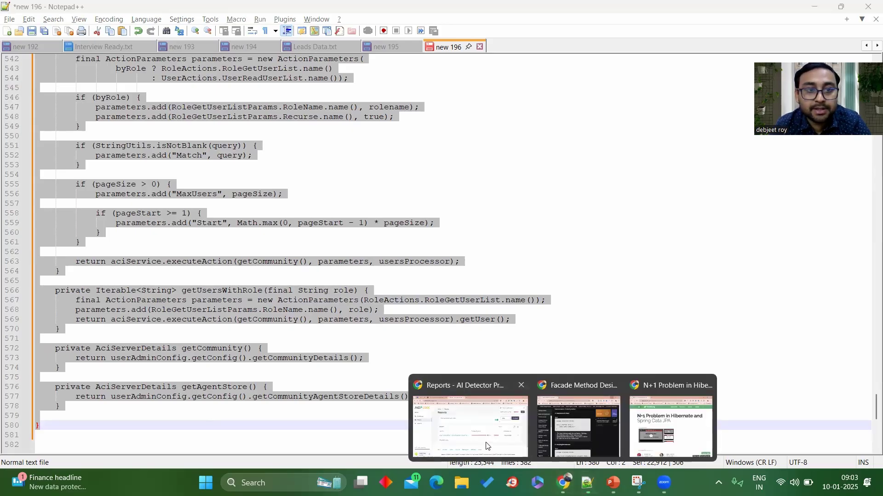
pyautogui.click(487, 446)
pyautogui.click(386, 181)
pyautogui.hotkey('ctrl', 'v')
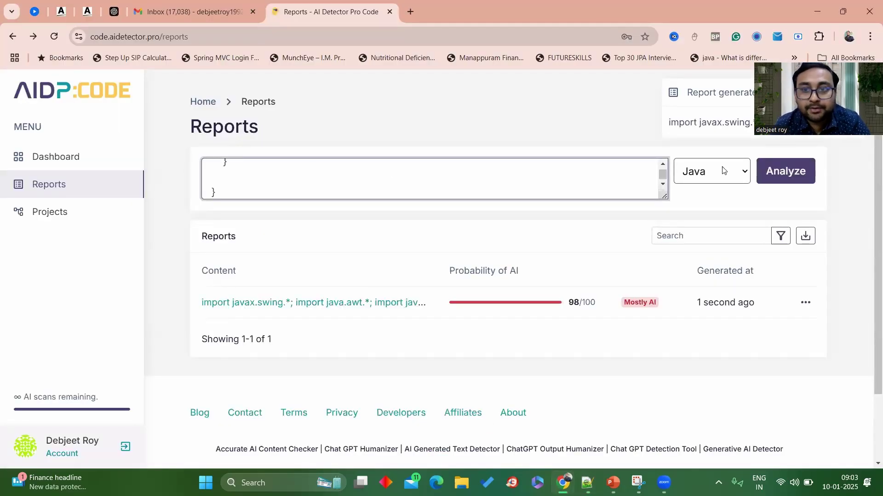
# Step: Analyze the human code with Java selected and open report 322, scored 2/100 Human
pyautogui.click(764, 167)
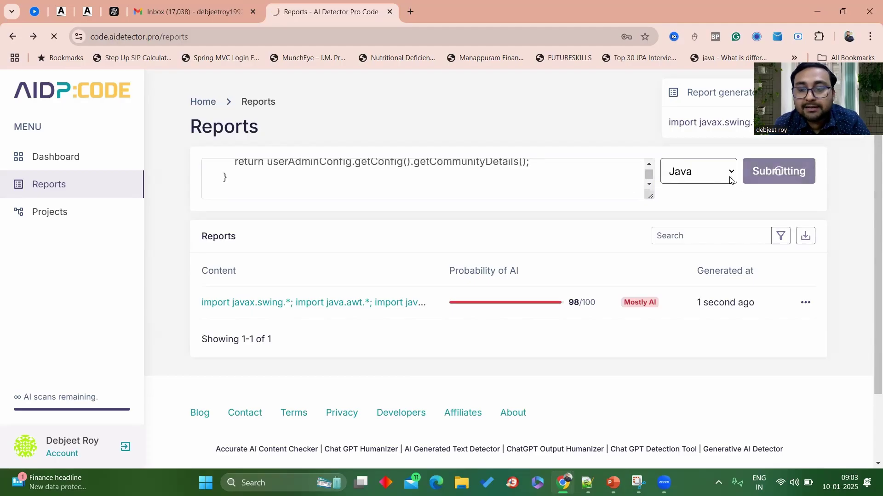
pyautogui.click(731, 179)
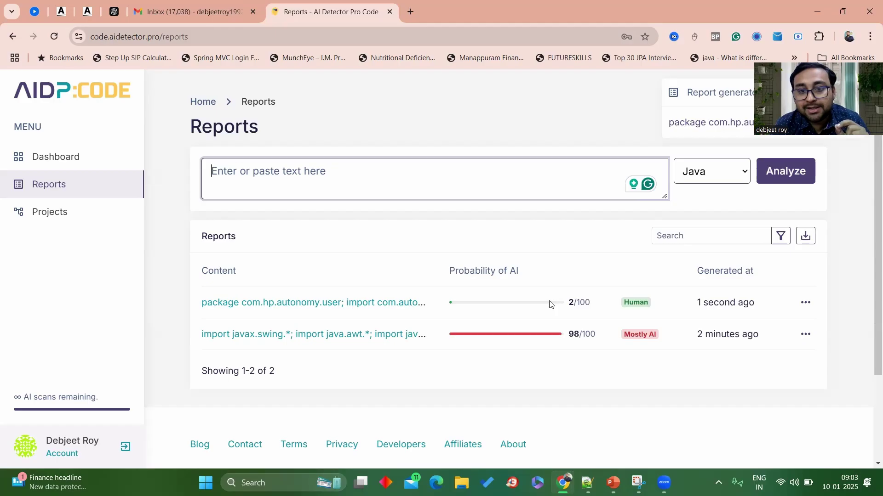
pyautogui.click(399, 310)
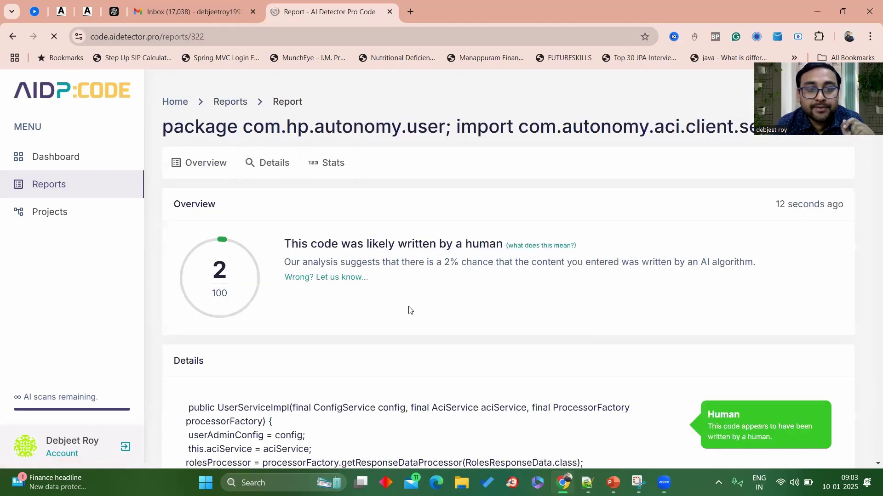
pyautogui.scroll(-4, 514, 333)
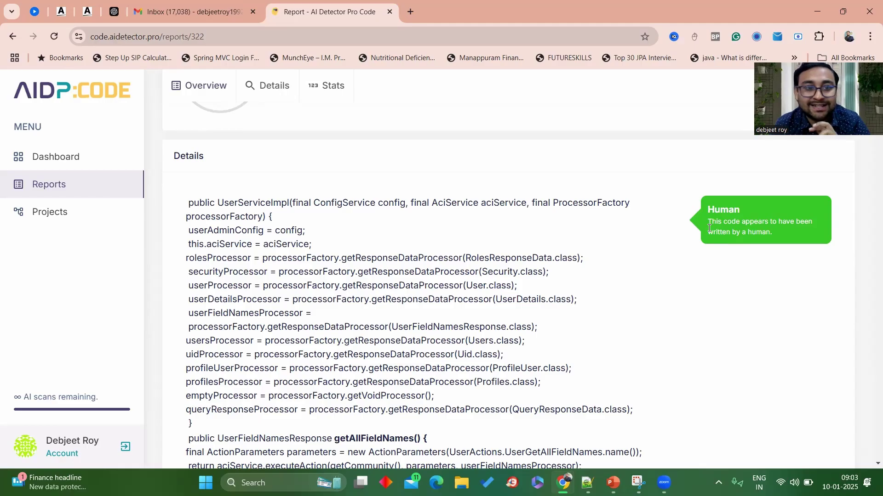
pyautogui.scroll(-1, 416, 301)
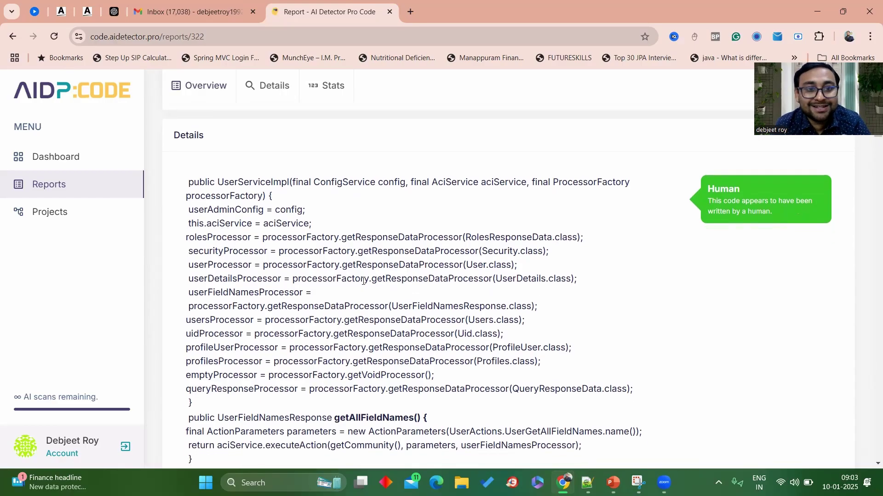
pyautogui.moveTo(262, 240); pyautogui.dragTo(338, 239)
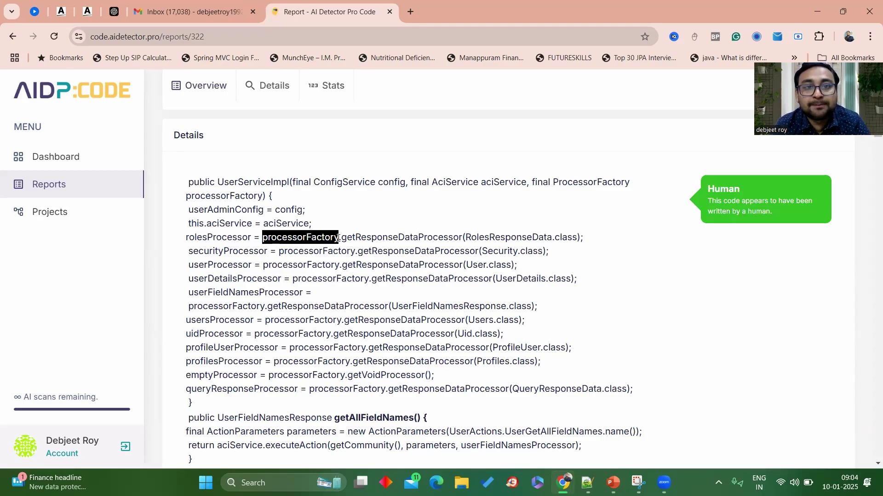
pyautogui.moveTo(361, 239); pyautogui.dragTo(464, 239)
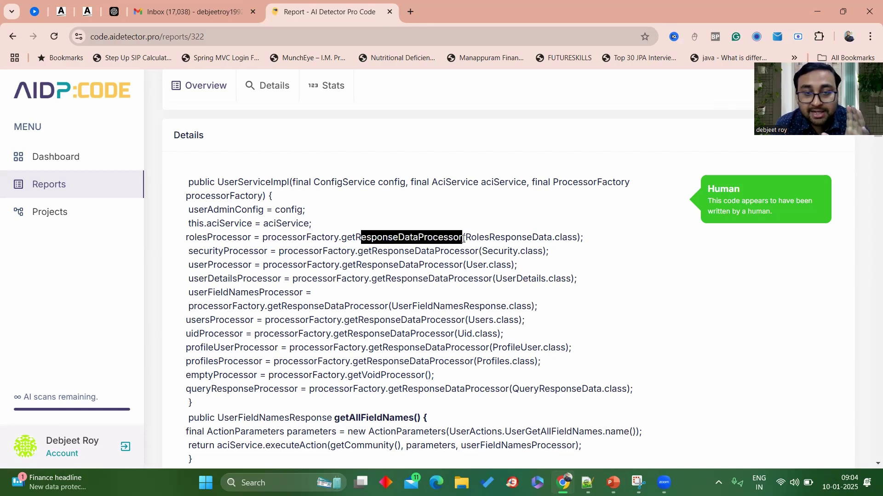
pyautogui.click(463, 239)
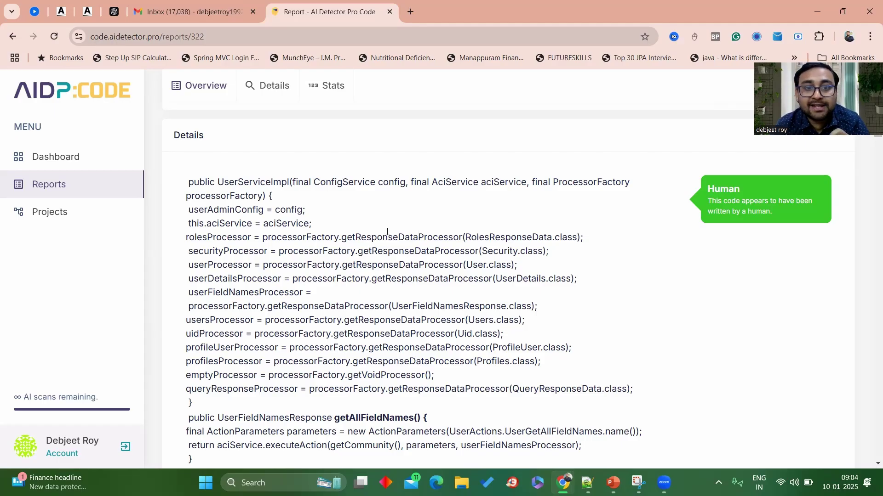
pyautogui.moveTo(463, 238); pyautogui.dragTo(348, 241)
pyautogui.click(348, 241)
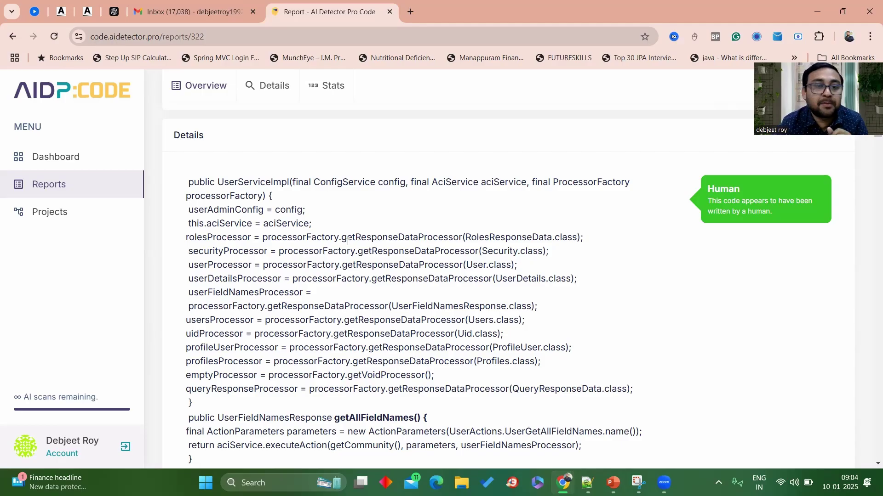
# Step: Scroll through the AI Detector Pro Code report scoring the human Java code 2/100
pyautogui.scroll(-5, 348, 241)
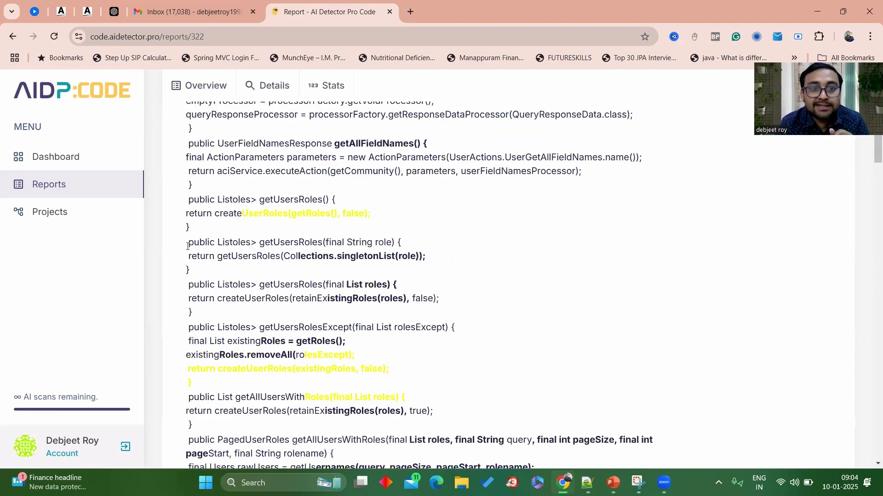
pyautogui.scroll(-3, 279, 203)
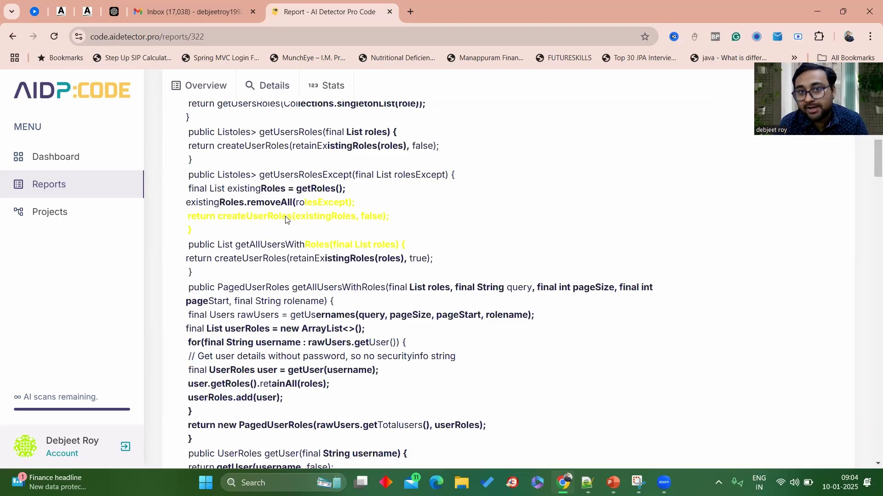
pyautogui.scroll(15, 285, 220)
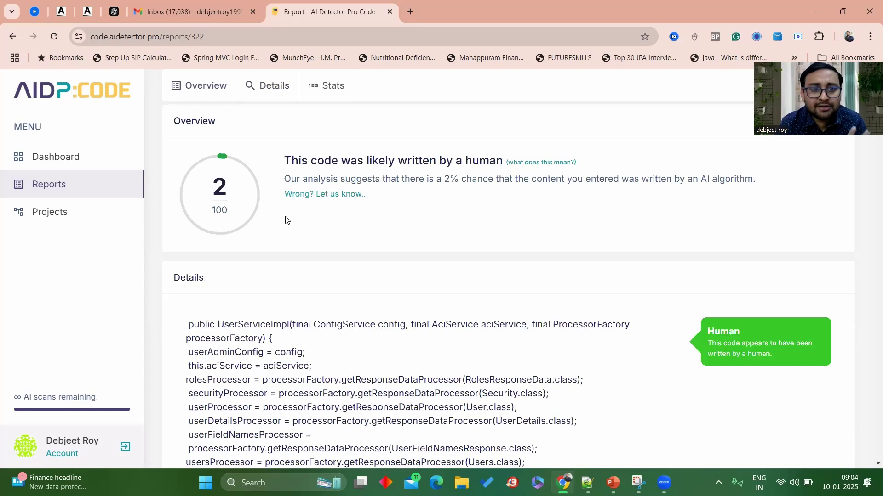
pyautogui.scroll(2, 285, 219)
pyautogui.scroll(-1, 285, 219)
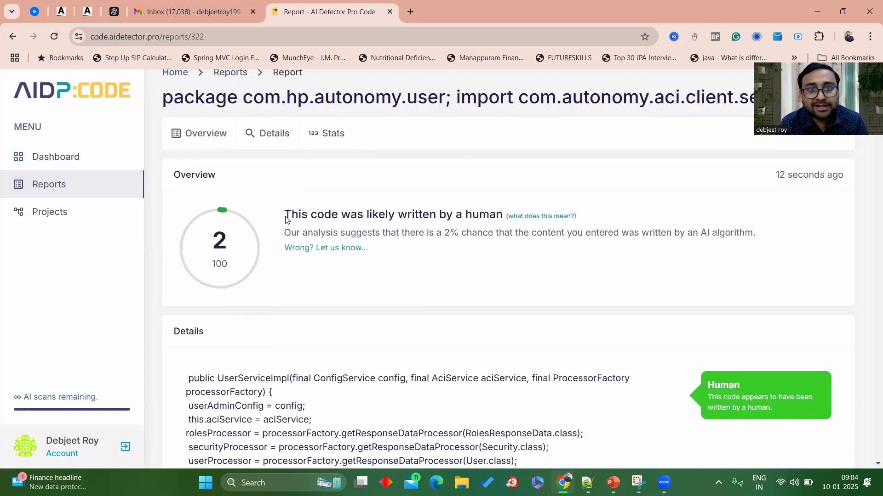
pyautogui.scroll(-10, 285, 219)
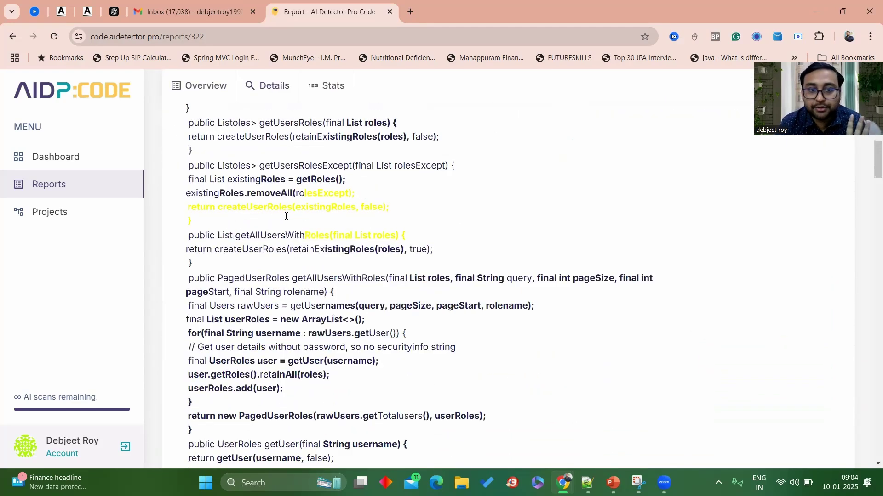
pyautogui.scroll(2, 285, 216)
pyautogui.scroll(-12, 285, 216)
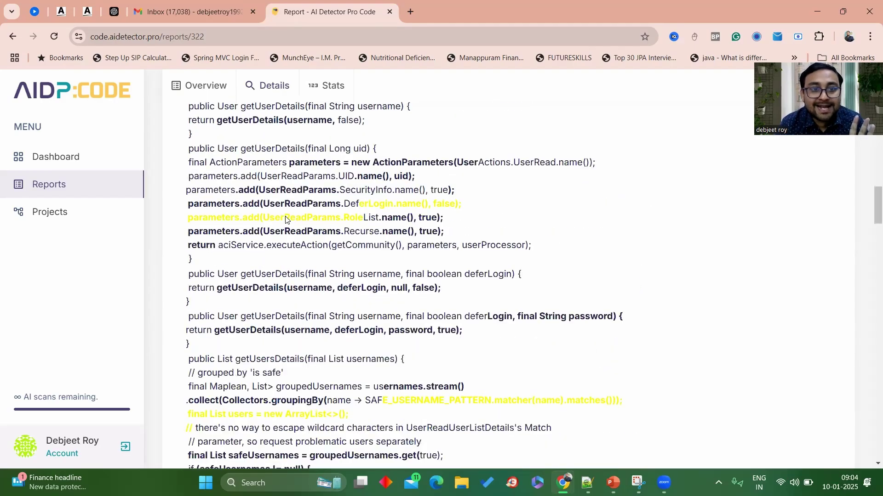
# Step: Return to the report's top, then bring PowerPoint forward on the Code.AIDetector.pro slide
pyautogui.scroll(17, 285, 219)
pyautogui.scroll(10, 285, 219)
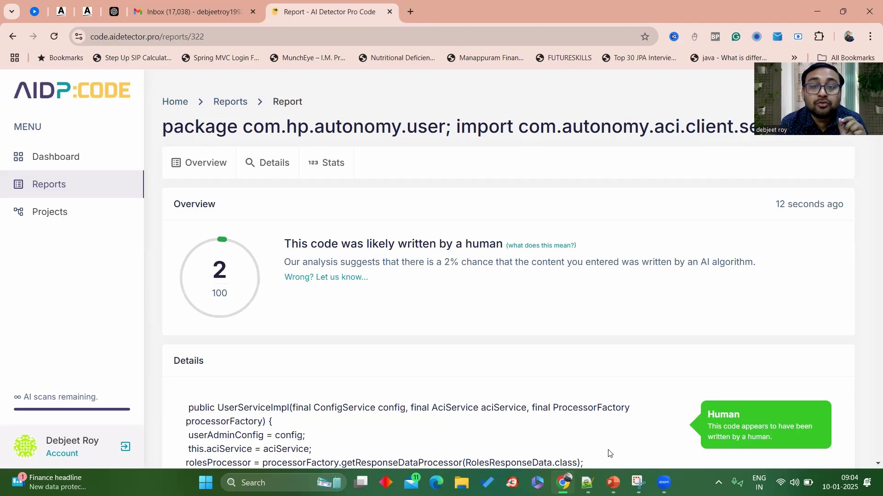
pyautogui.moveTo(613, 483)
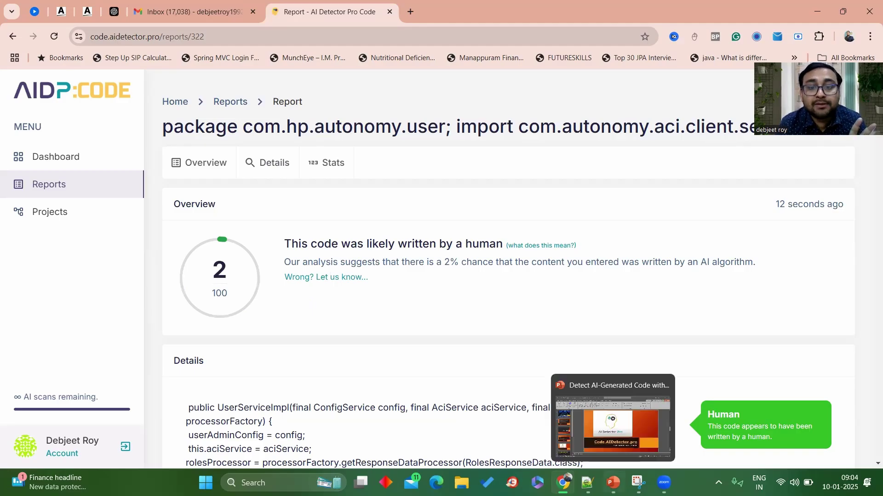
pyautogui.click(612, 420)
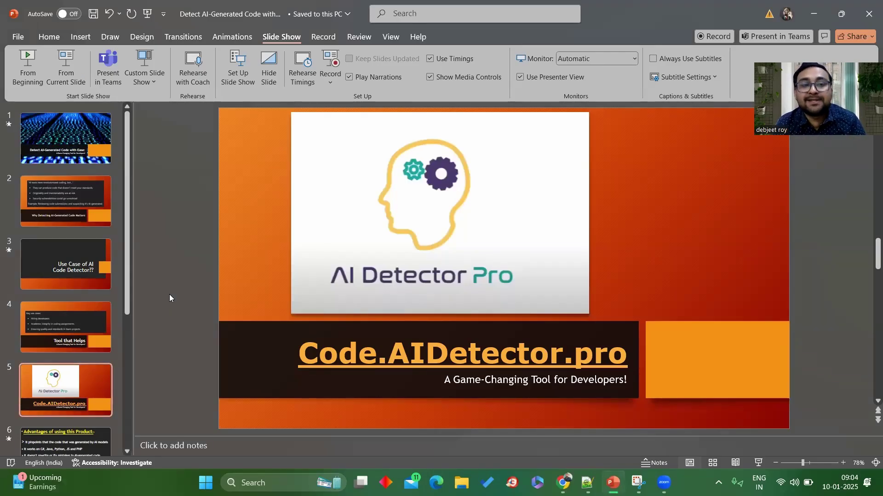
# Step: Advance from slide 5 to slide 6, "Advantages of using this Product"
pyautogui.scroll(-3, 169, 294)
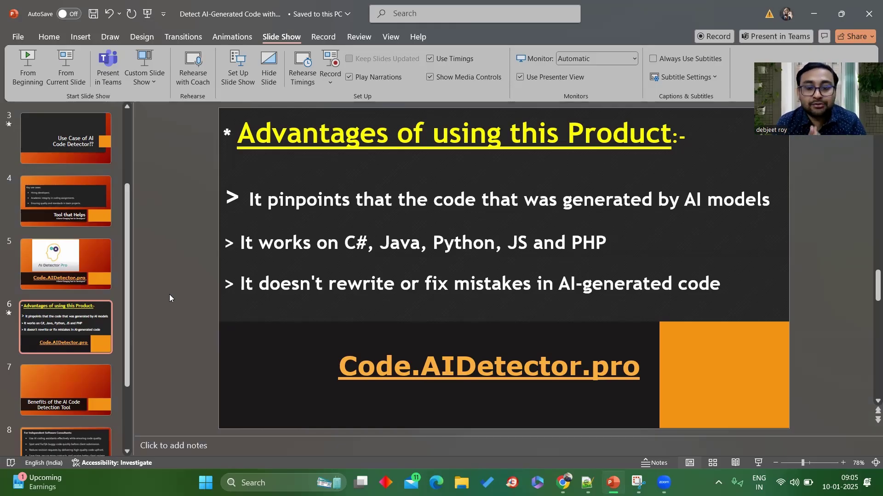
# Step: Advance through slides 7 and 8 to slide 9, the small-business benefits slide
pyautogui.scroll(-1, 170, 298)
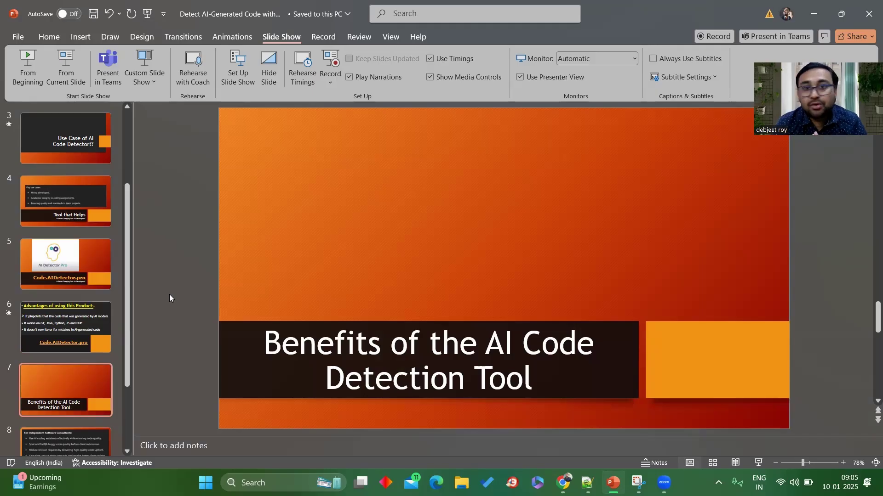
pyautogui.scroll(-1, 170, 298)
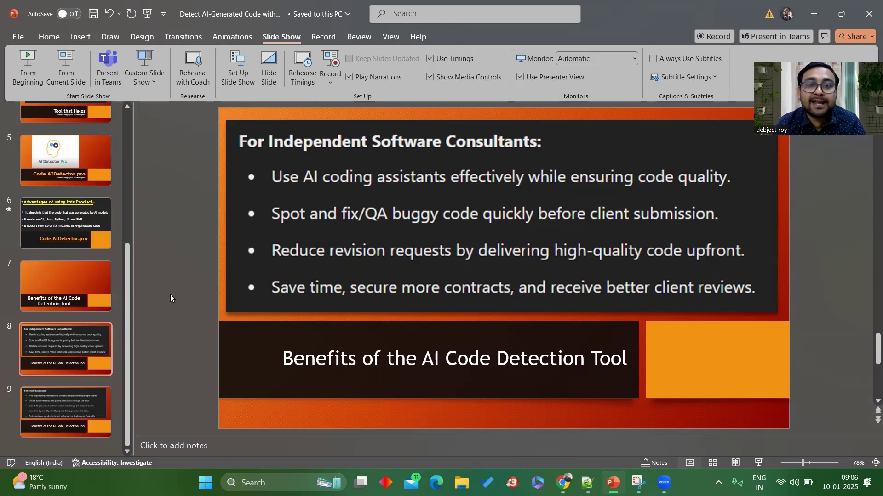
pyautogui.scroll(-1, 170, 298)
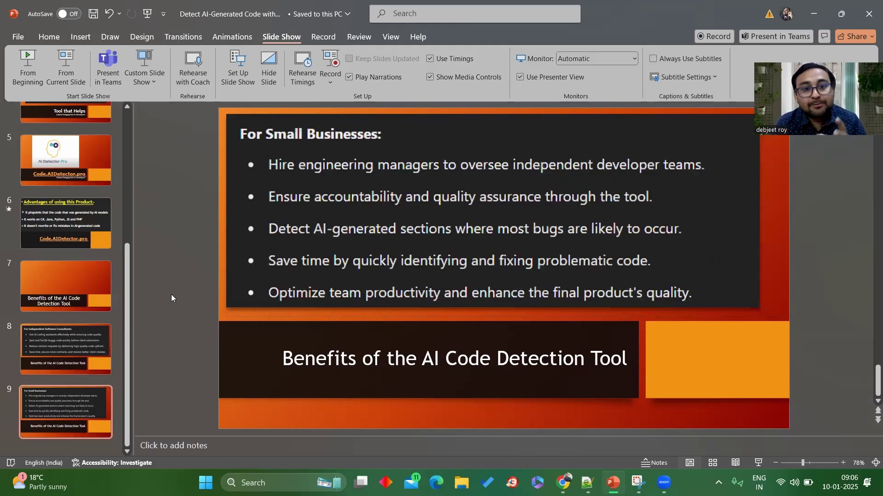